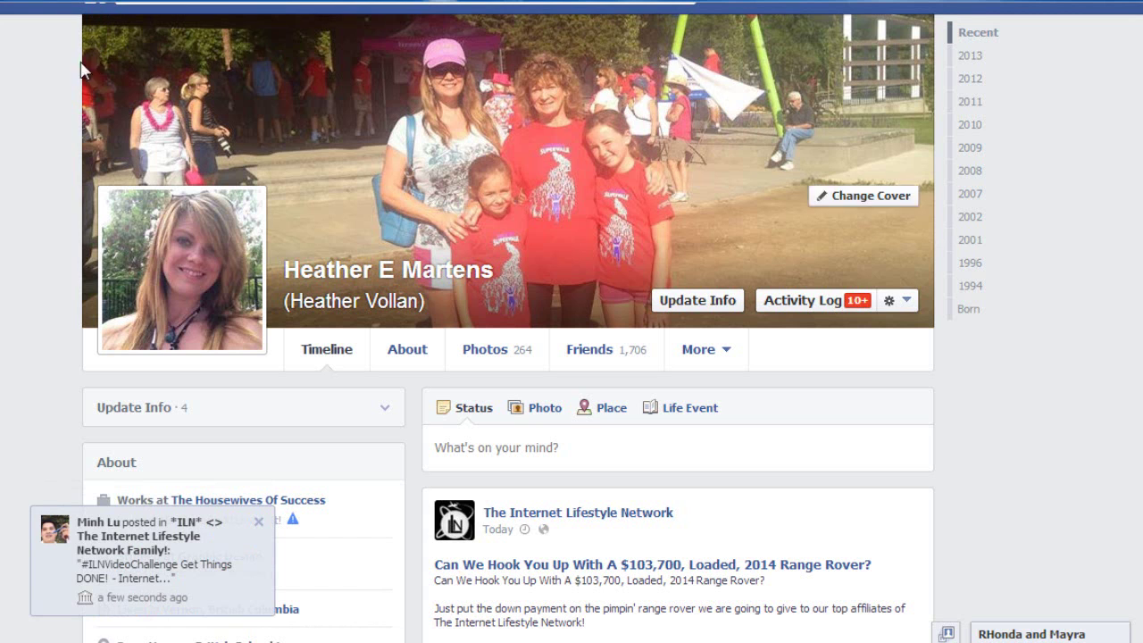
# Step: Switch from the profile timeline to the News Feed and scroll down to the spider photo post
pyautogui.scroll(1, 571, 322)
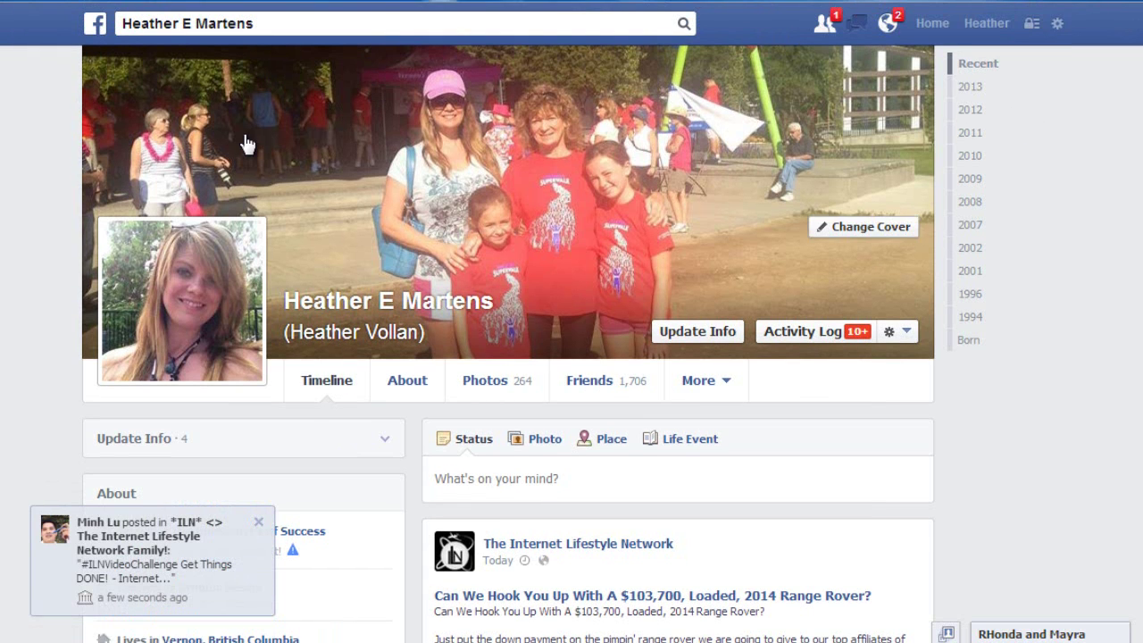
pyautogui.click(97, 25)
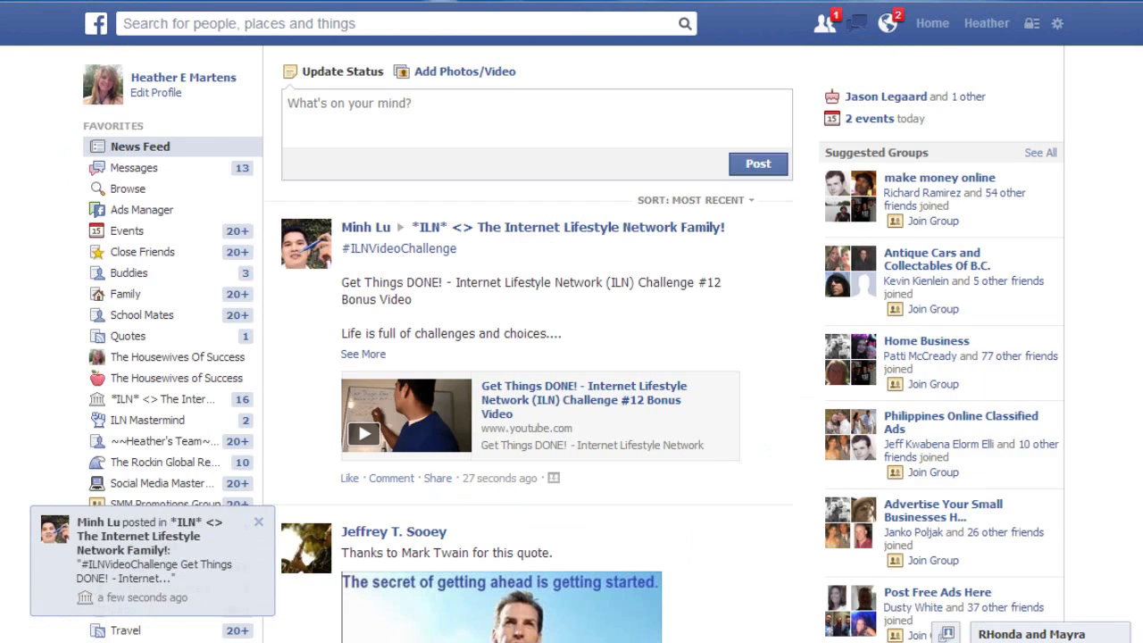
pyautogui.scroll(-6, 572, 343)
pyautogui.scroll(-10, 572, 342)
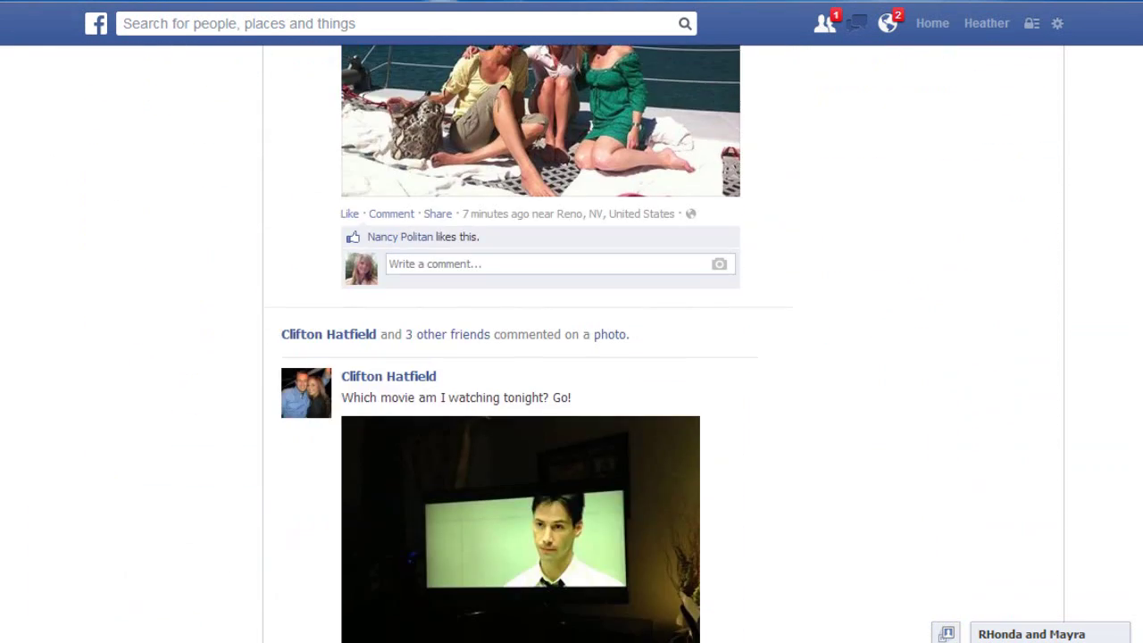
pyautogui.scroll(-10, 571, 343)
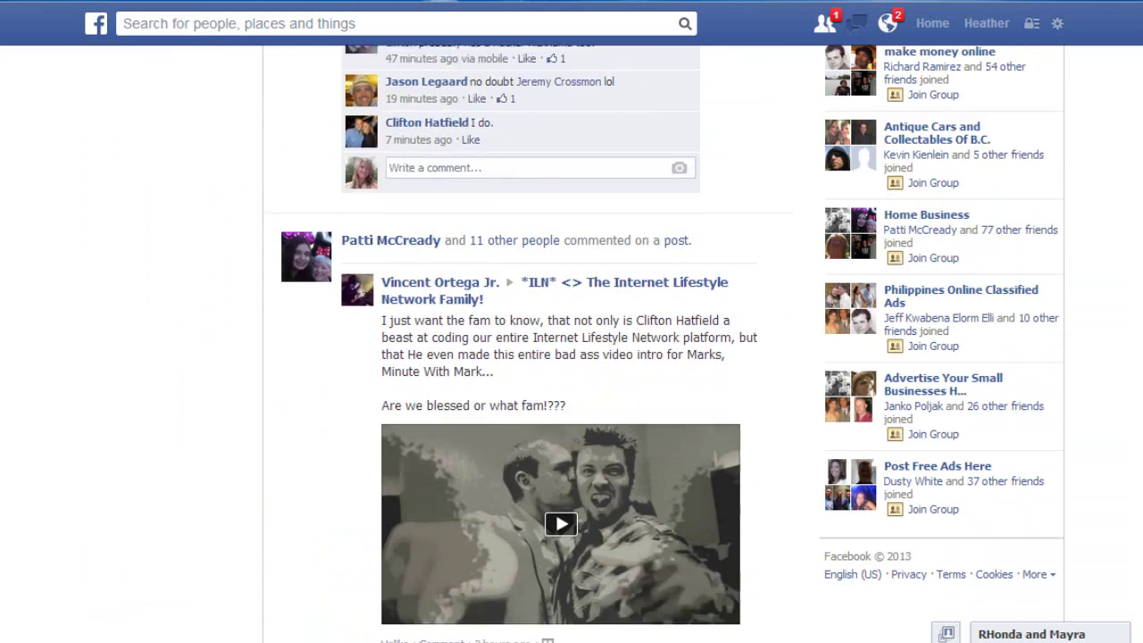
pyautogui.scroll(-2, 571, 343)
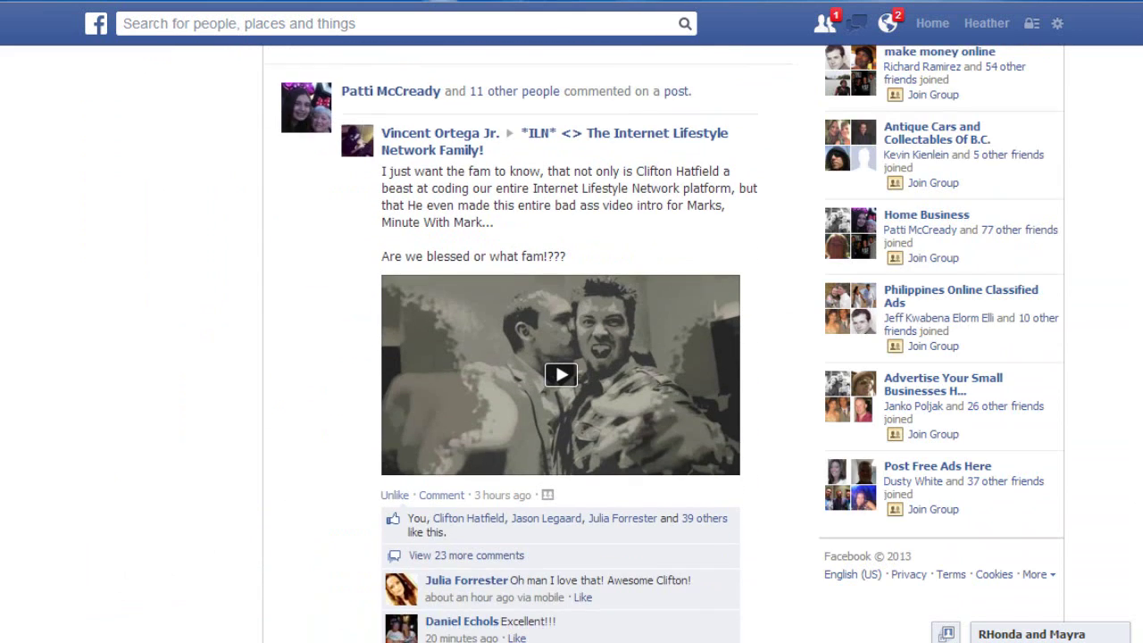
pyautogui.scroll(-10, 661, 92)
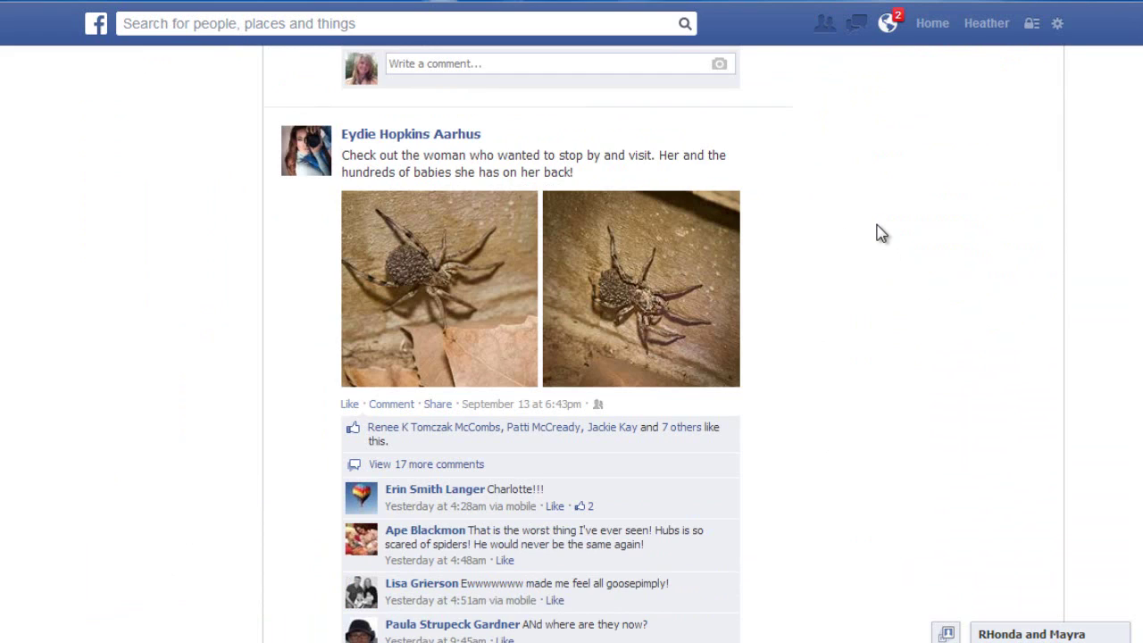
# Step: Hide the spider photo post with "I don't want to see this" and dismiss the hidden-post notice
pyautogui.moveTo(768, 166)
pyautogui.click(792, 120)
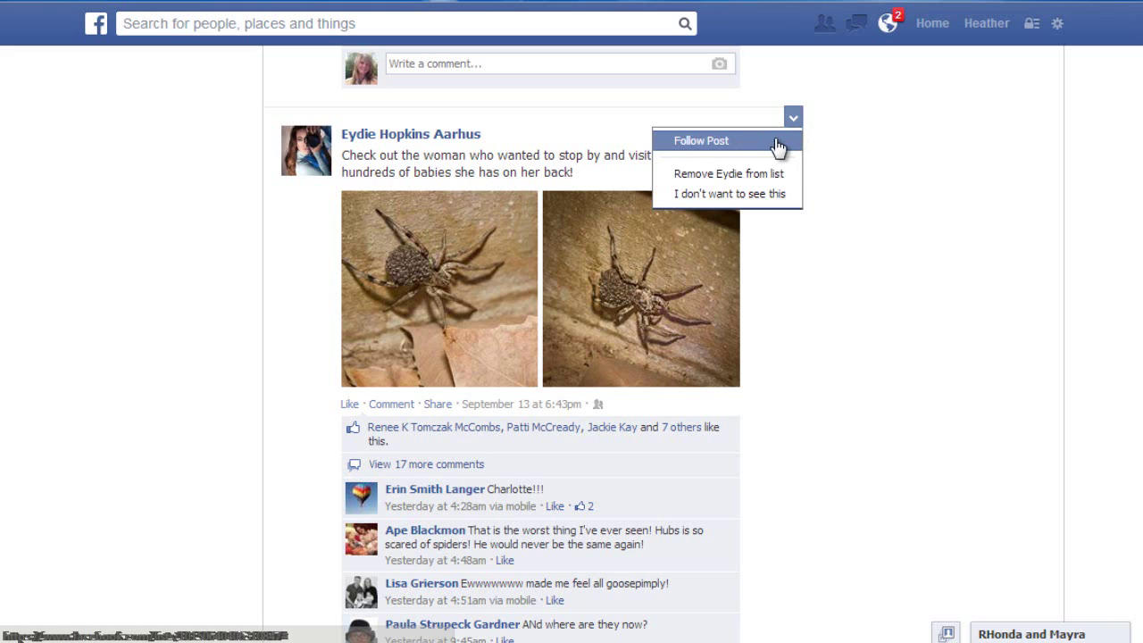
pyautogui.click(779, 198)
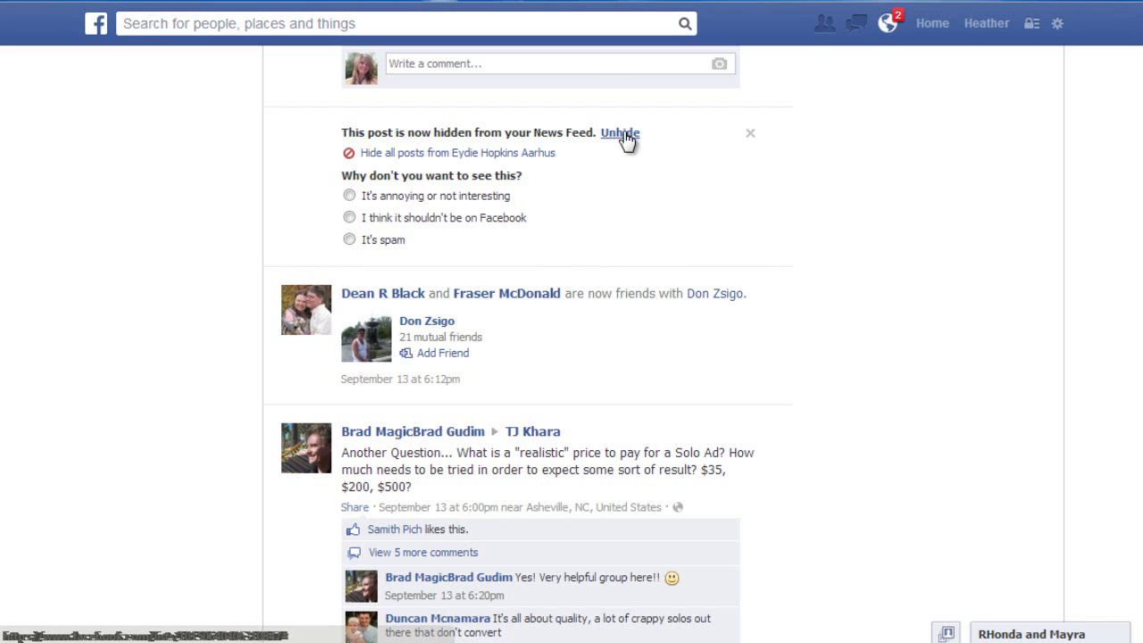
pyautogui.click(756, 146)
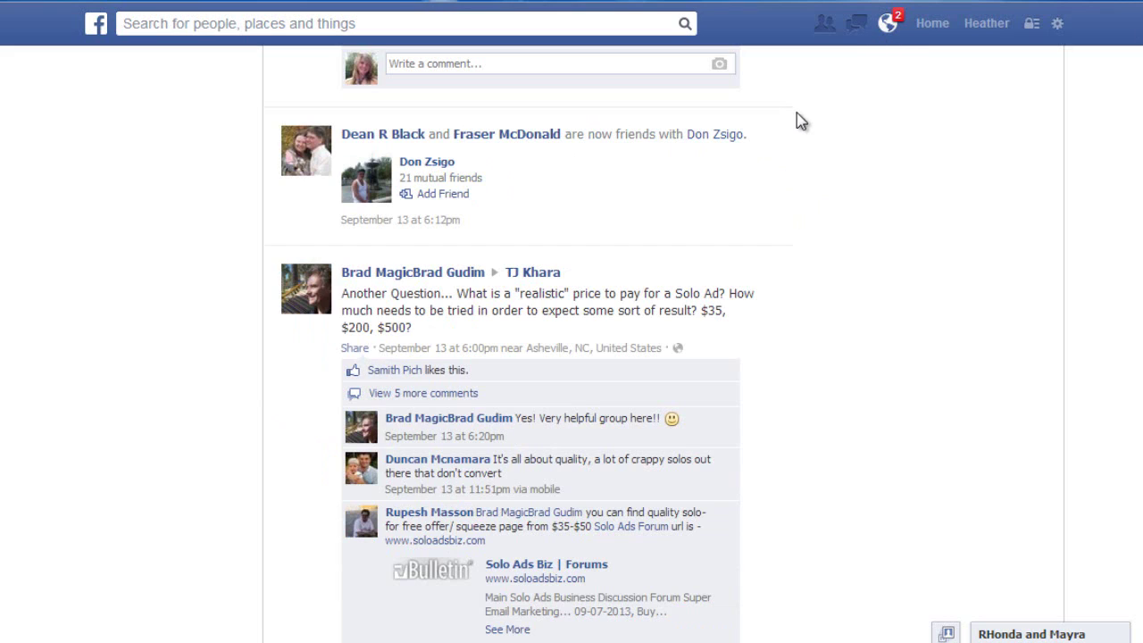
# Step: Unfollow notifications for The Internet Lifestyle Network's video in the globe list, then close the list
pyautogui.click(887, 27)
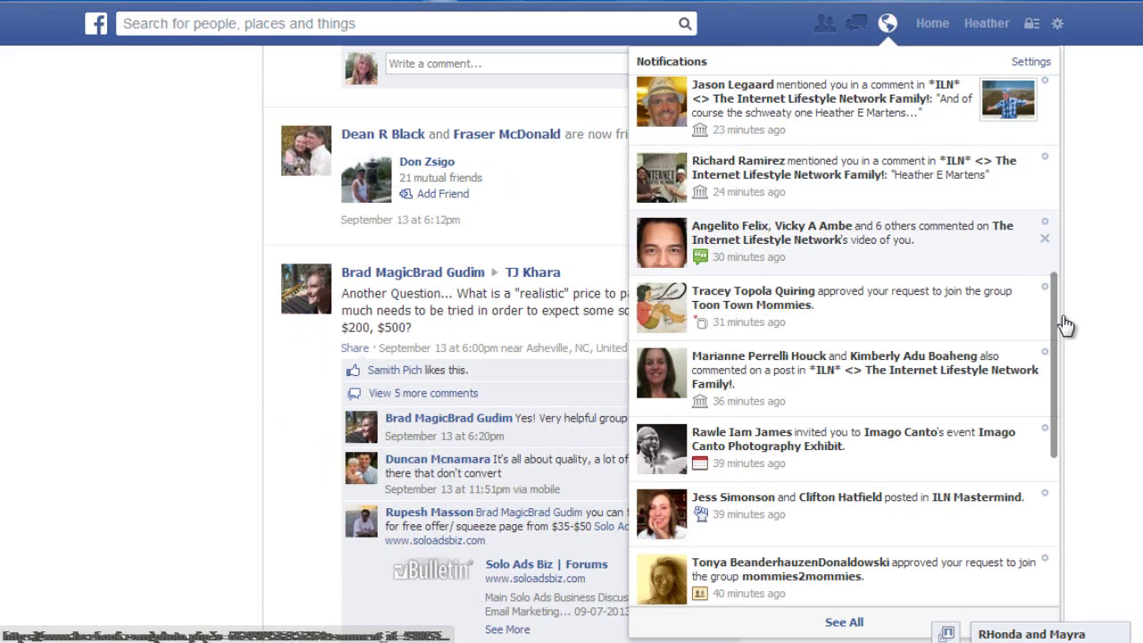
pyautogui.moveTo(1056, 327); pyautogui.dragTo(1056, 344)
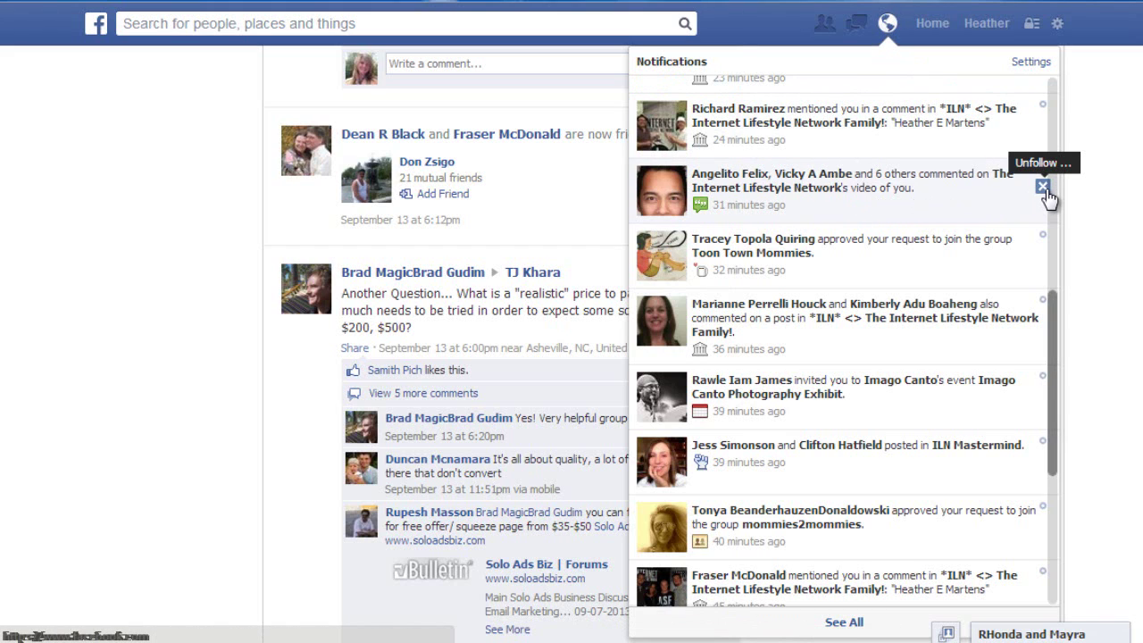
pyautogui.click(1043, 187)
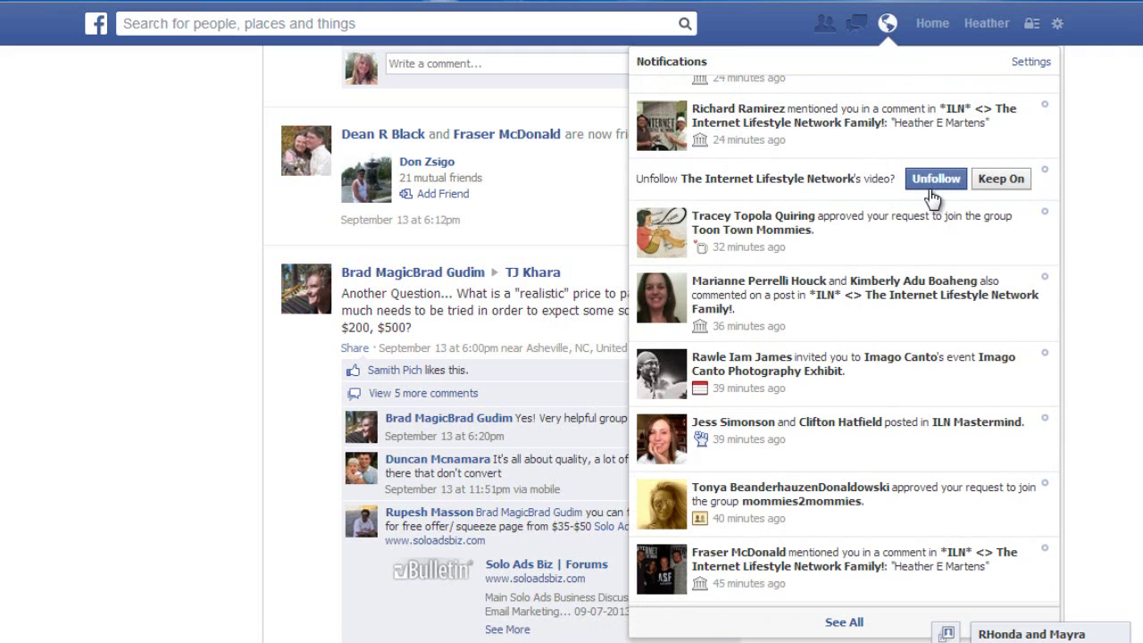
pyautogui.click(1007, 179)
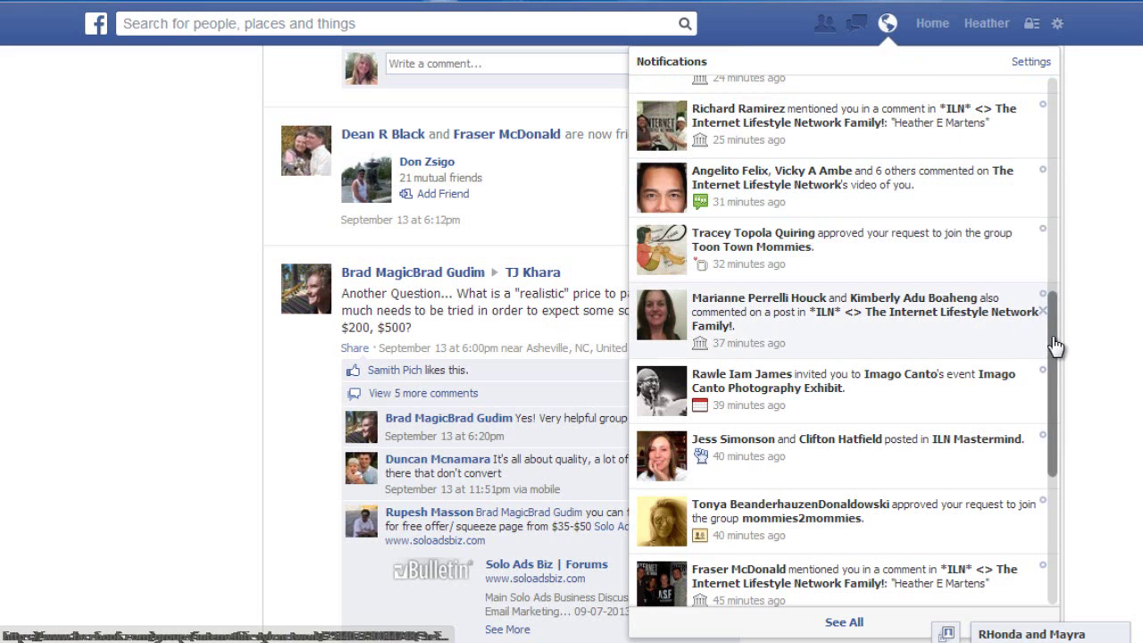
pyautogui.scroll(1, 1055, 196)
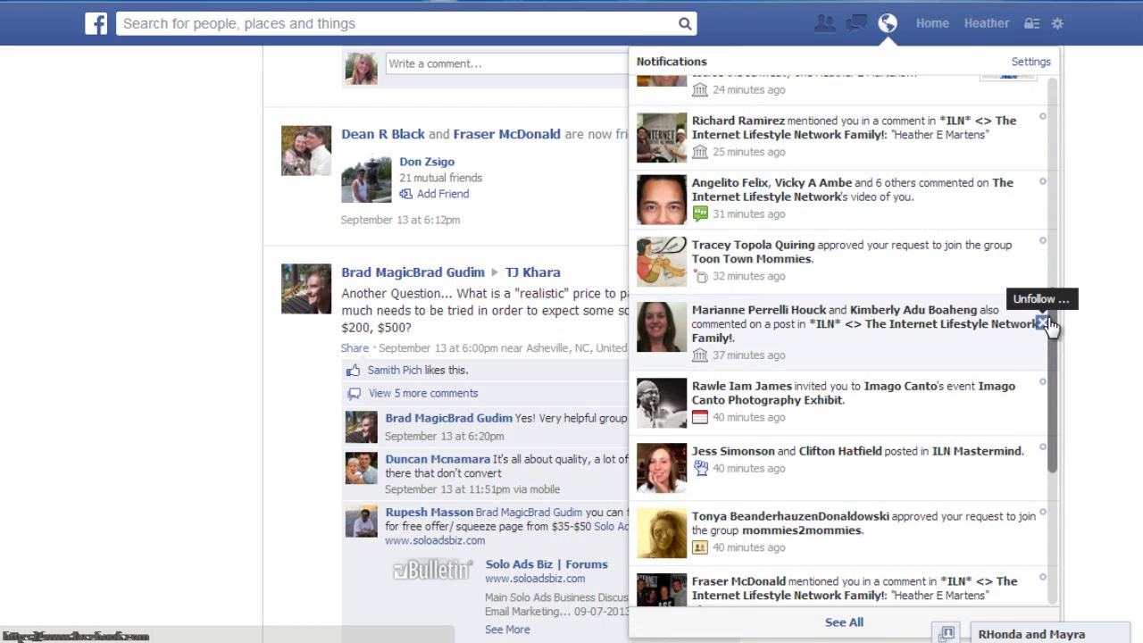
pyautogui.scroll(10, 1051, 125)
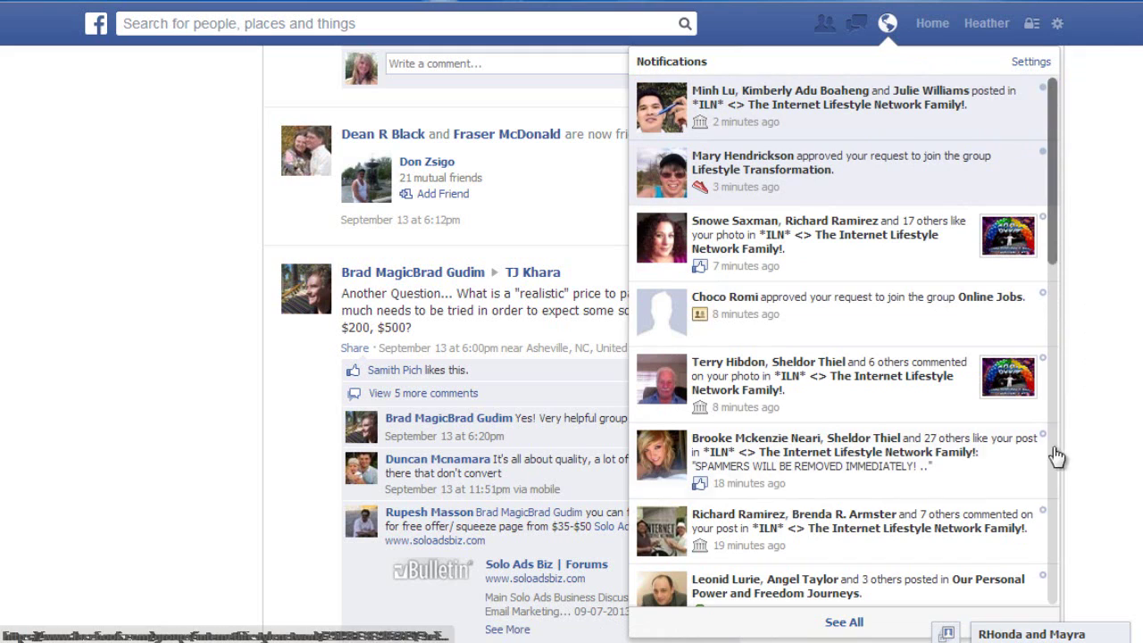
pyautogui.click(887, 27)
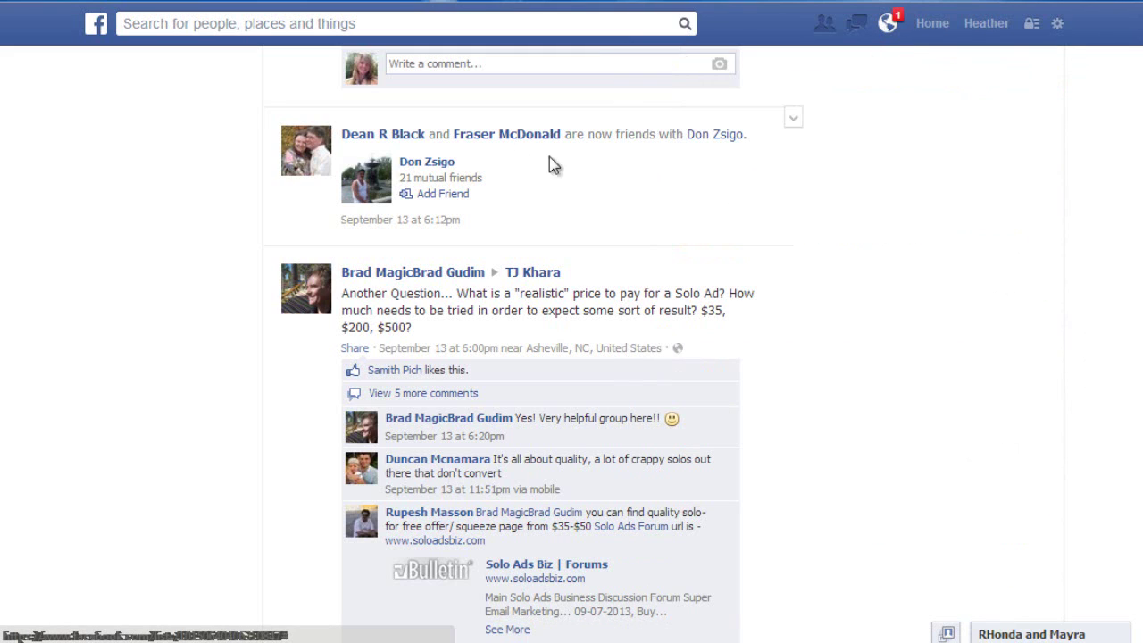
pyautogui.moveTo(446, 168)
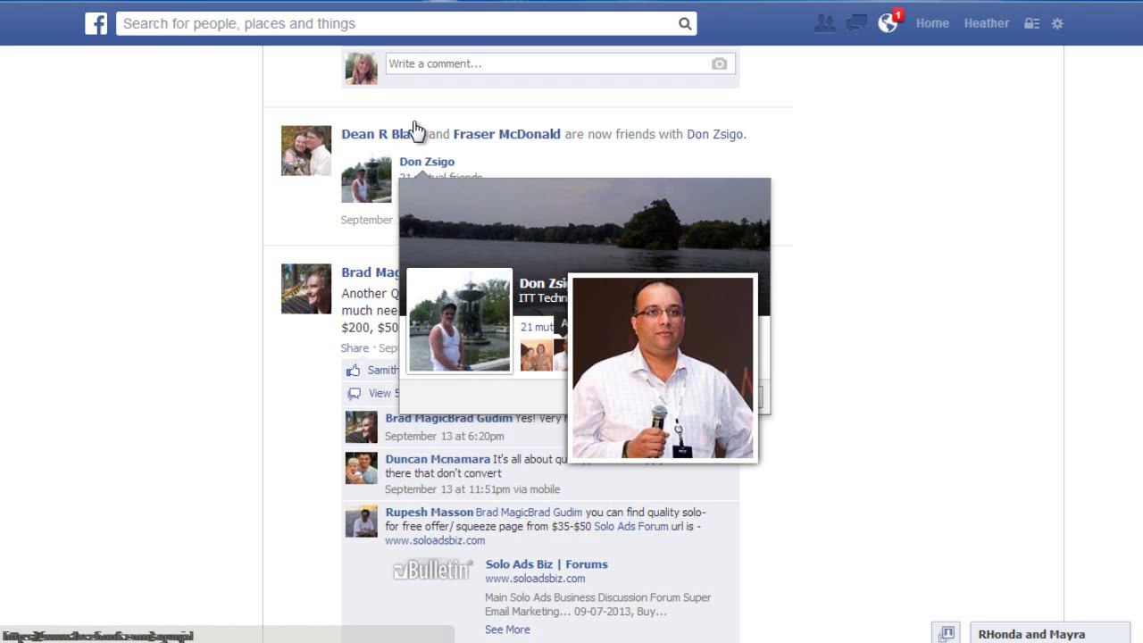
pyautogui.moveTo(397, 143)
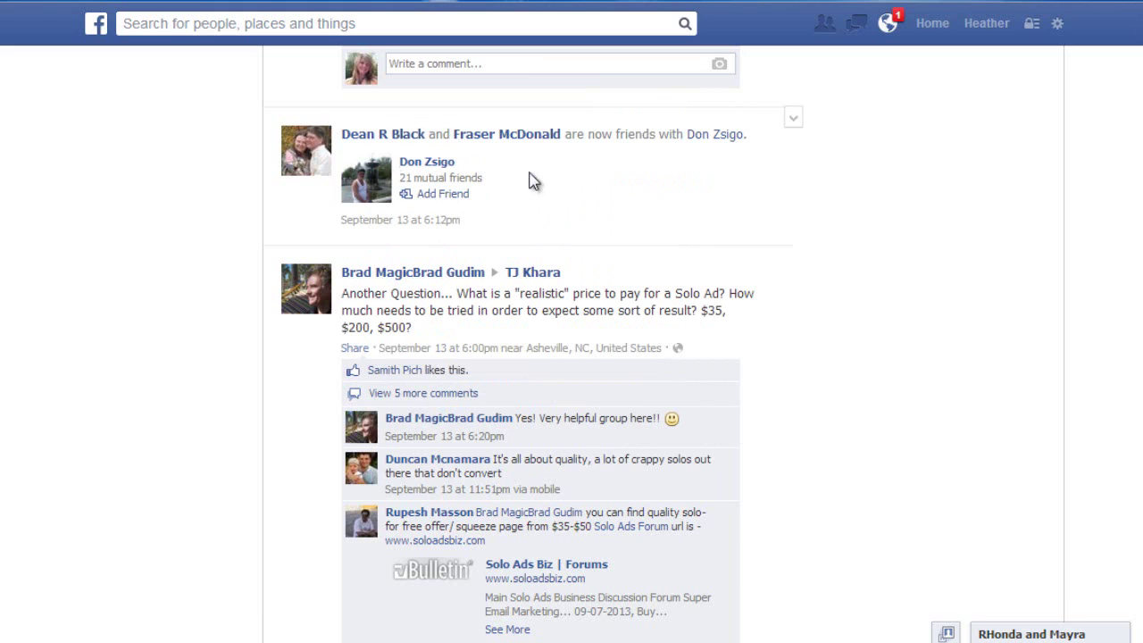
pyautogui.click(794, 118)
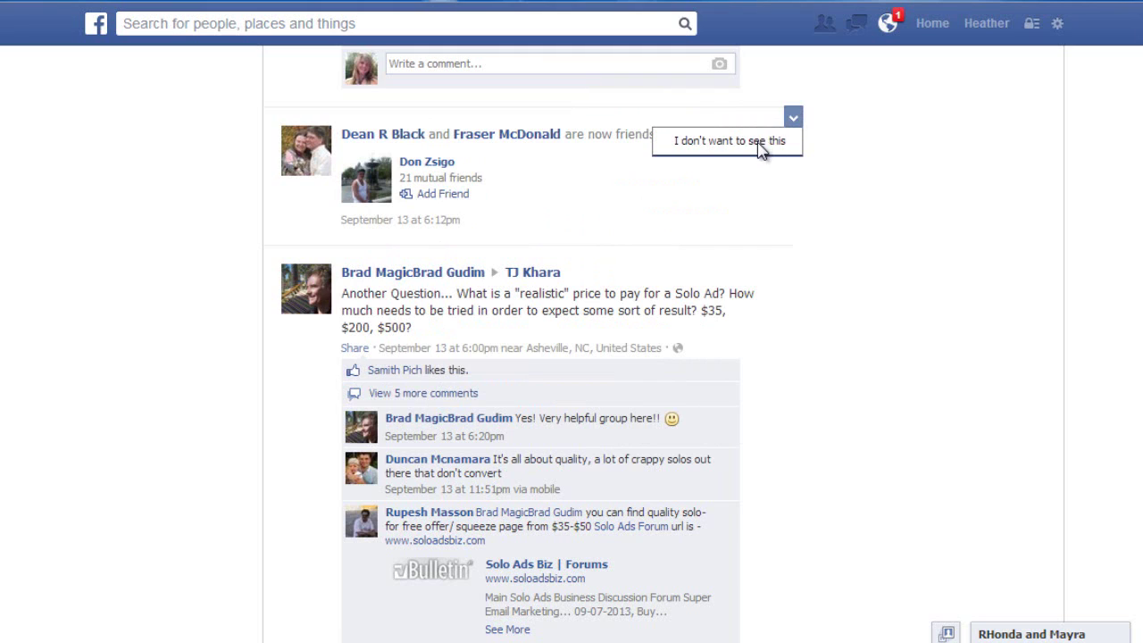
pyautogui.click(758, 142)
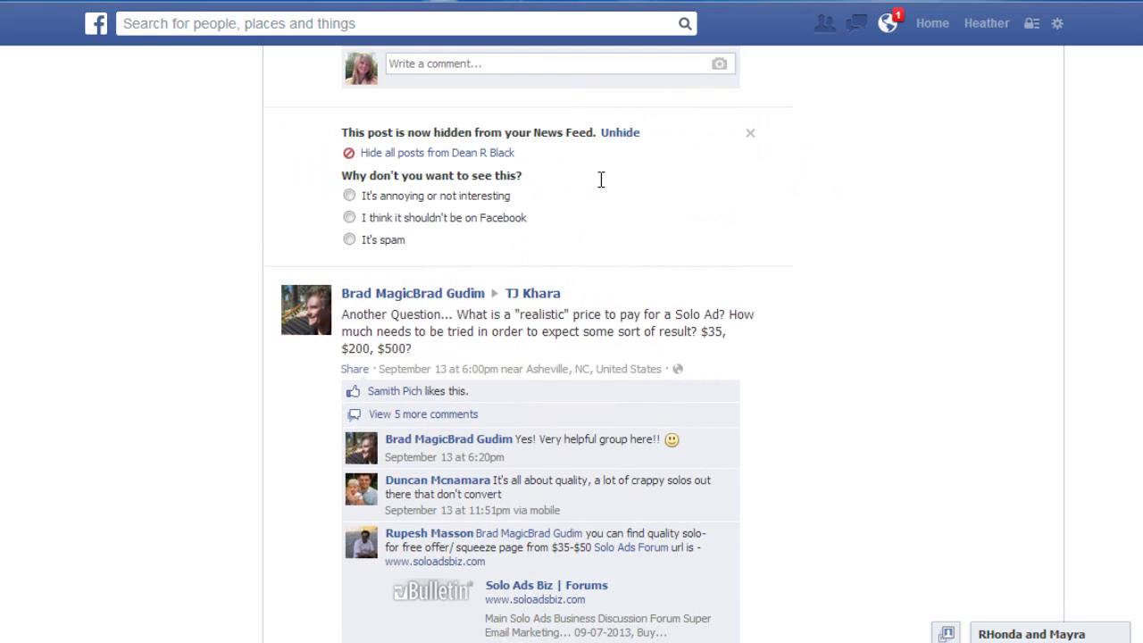
pyautogui.click(472, 158)
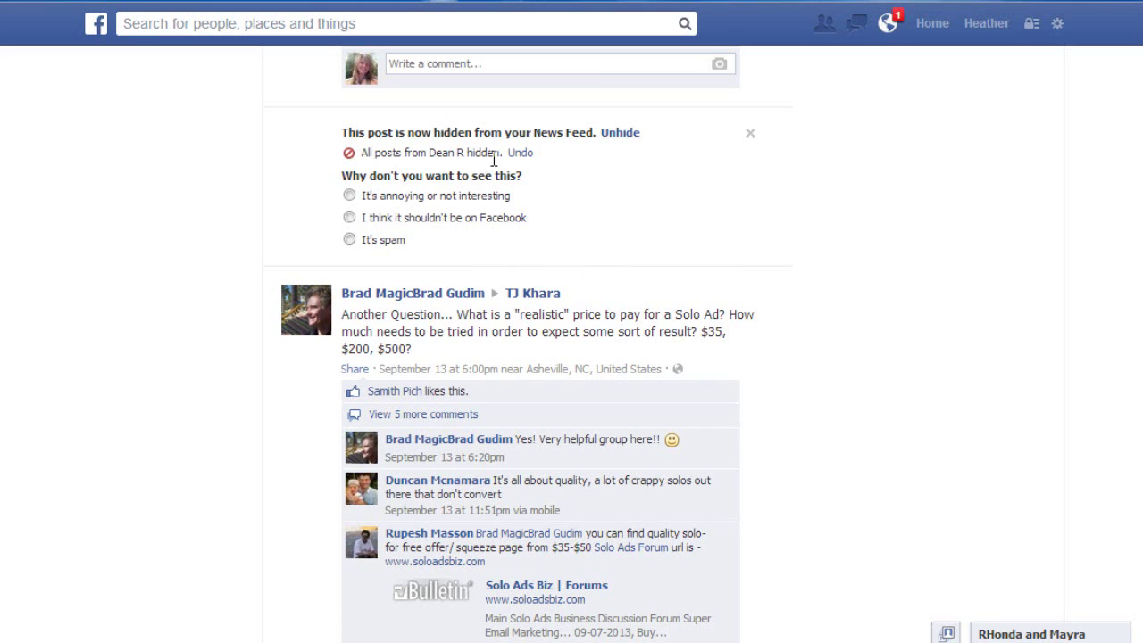
pyautogui.click(525, 158)
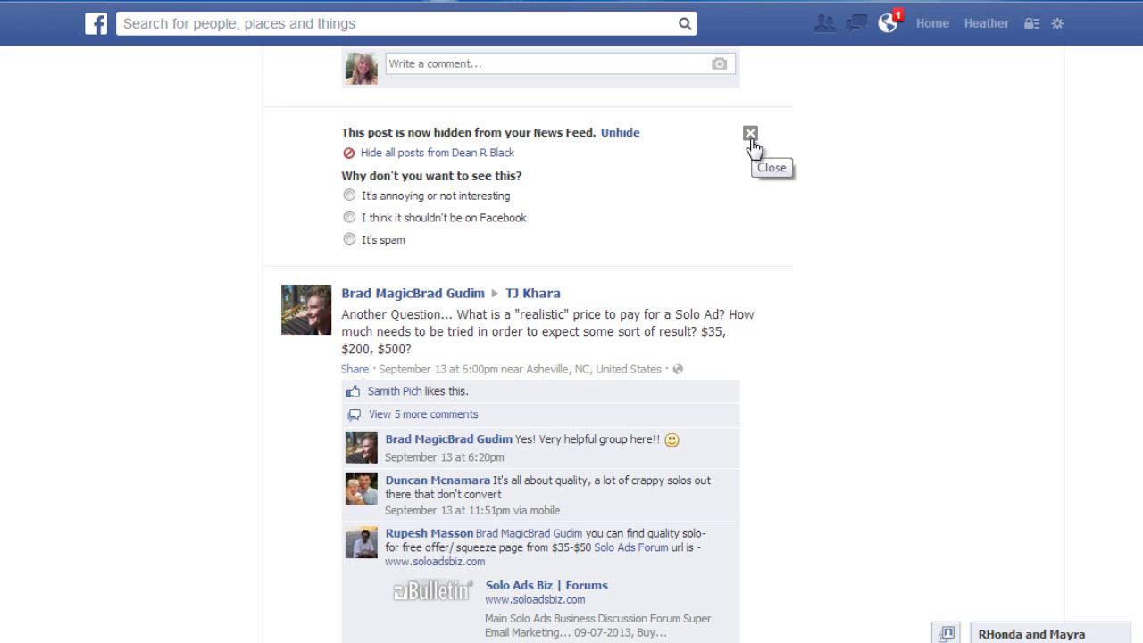
pyautogui.click(625, 134)
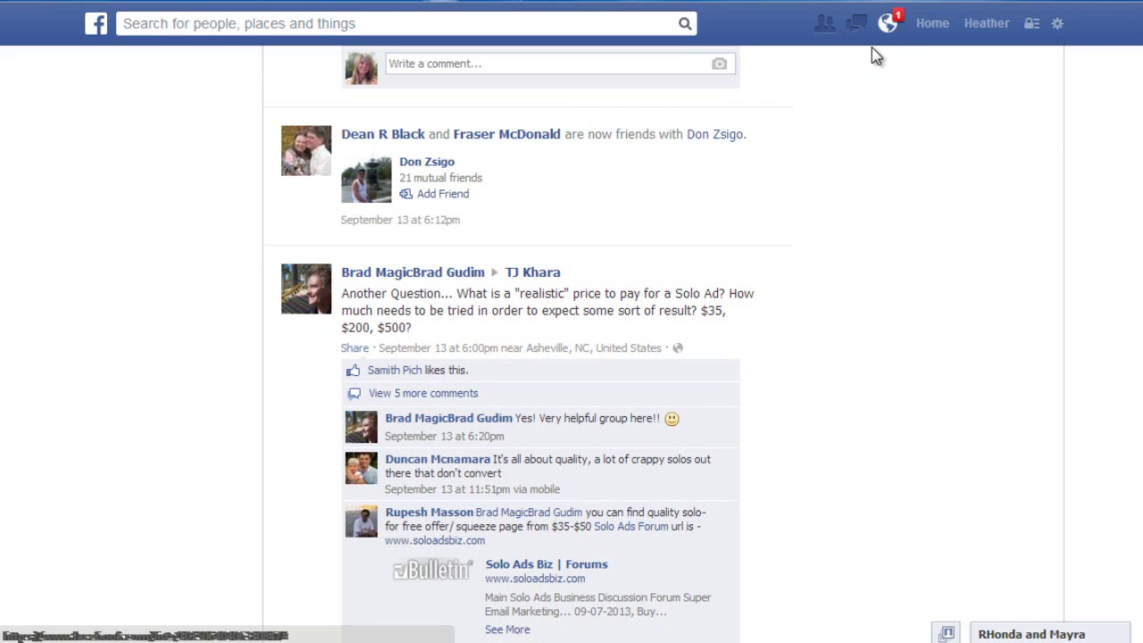
# Step: Glance at the latest notifications, then open your own profile timeline and scroll through it
pyautogui.click(889, 34)
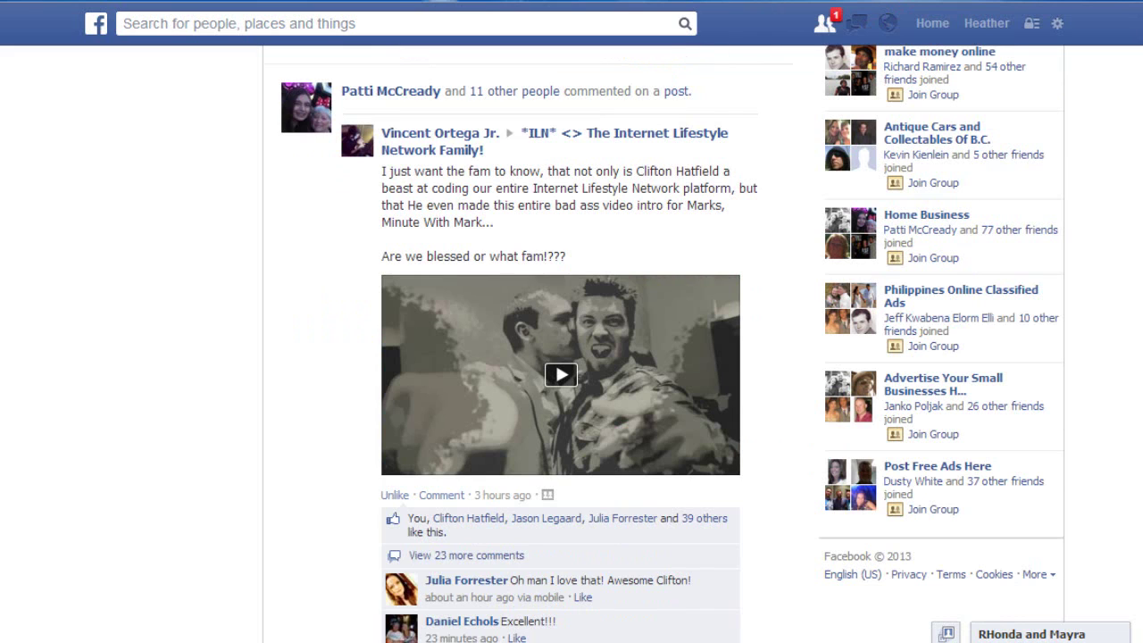
pyautogui.click(985, 25)
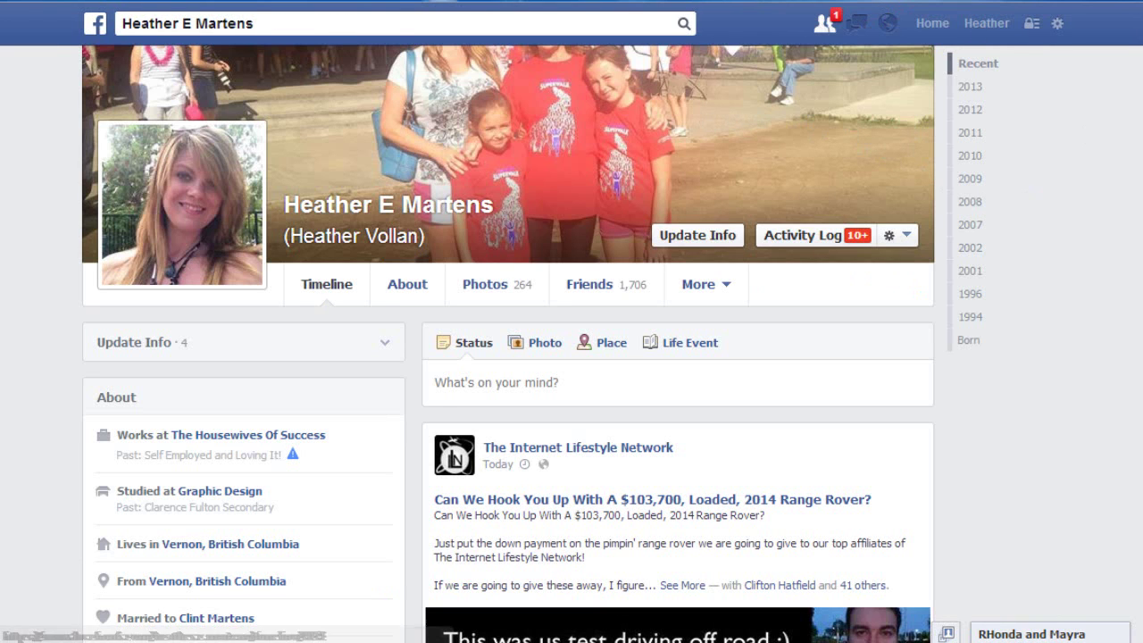
pyautogui.scroll(-3, 590, 357)
pyautogui.scroll(-6, 589, 357)
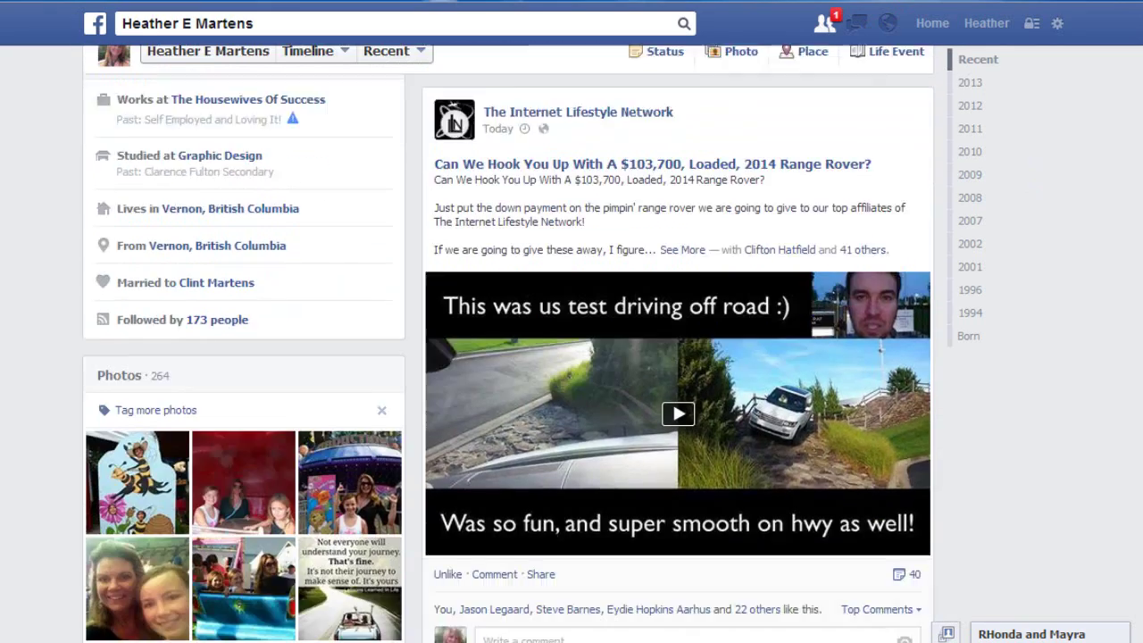
pyautogui.scroll(3, 589, 357)
pyautogui.scroll(2, 590, 357)
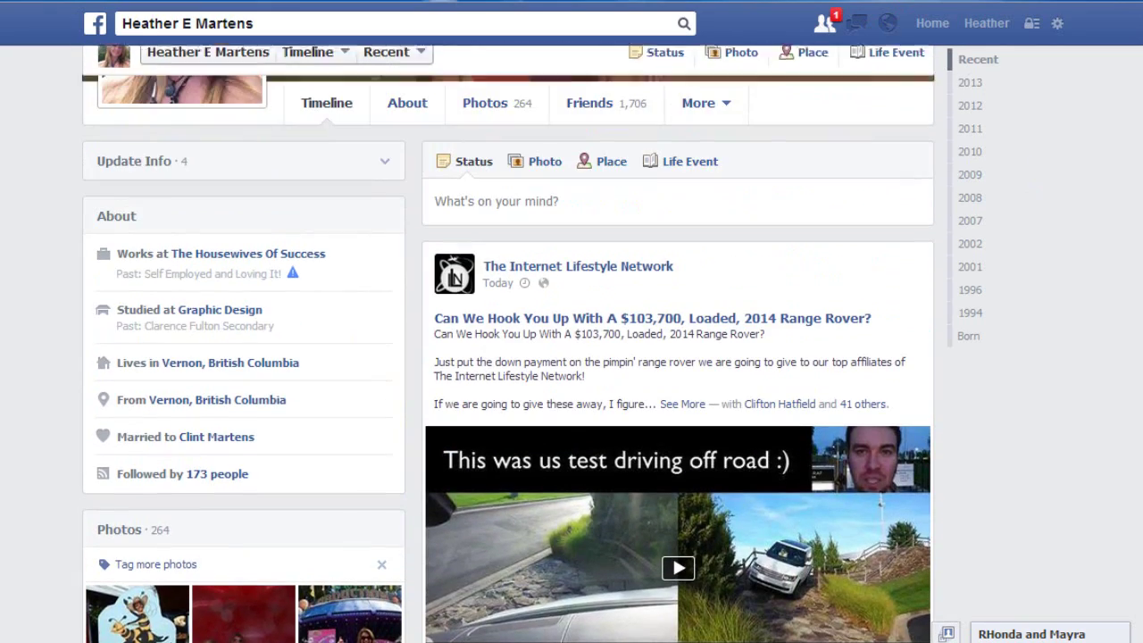
pyautogui.click(914, 263)
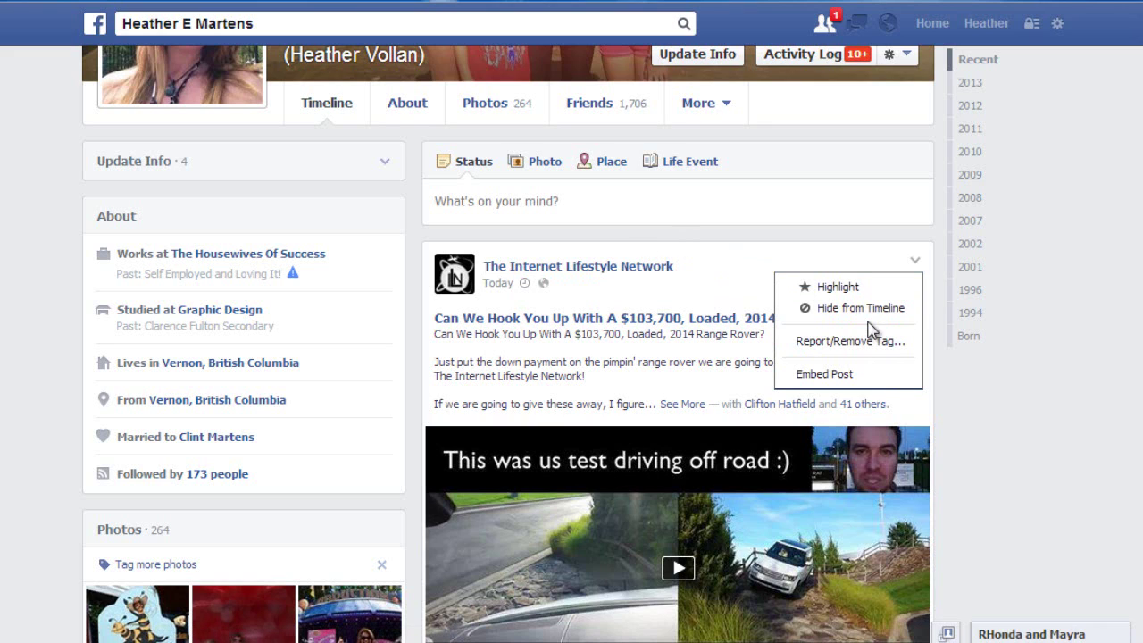
pyautogui.click(731, 271)
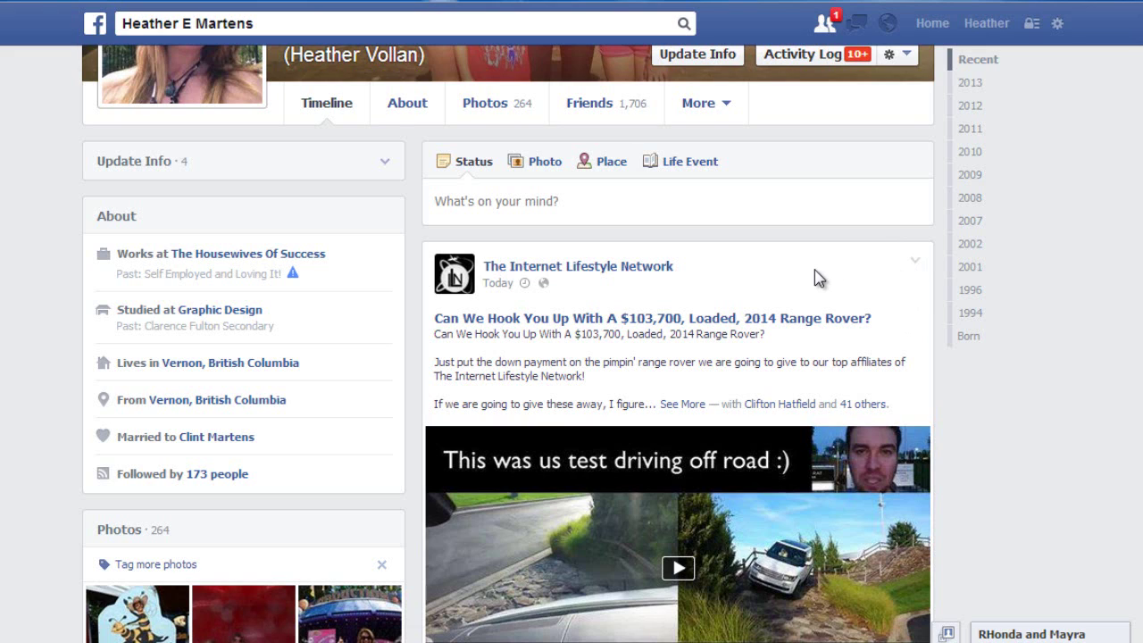
pyautogui.moveTo(546, 290)
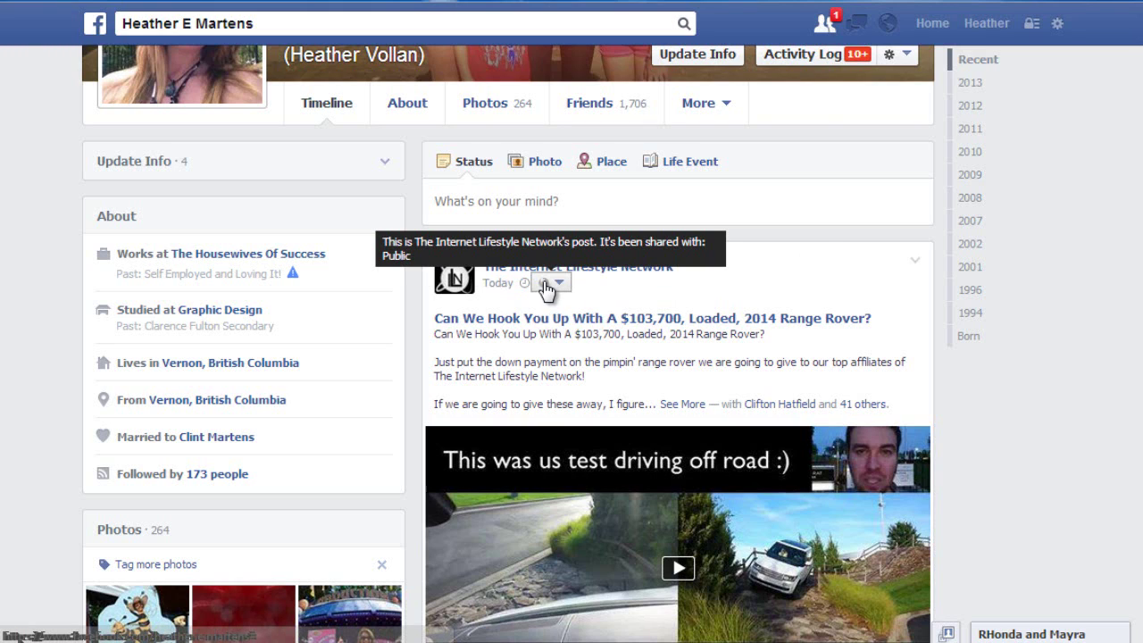
pyautogui.click(915, 263)
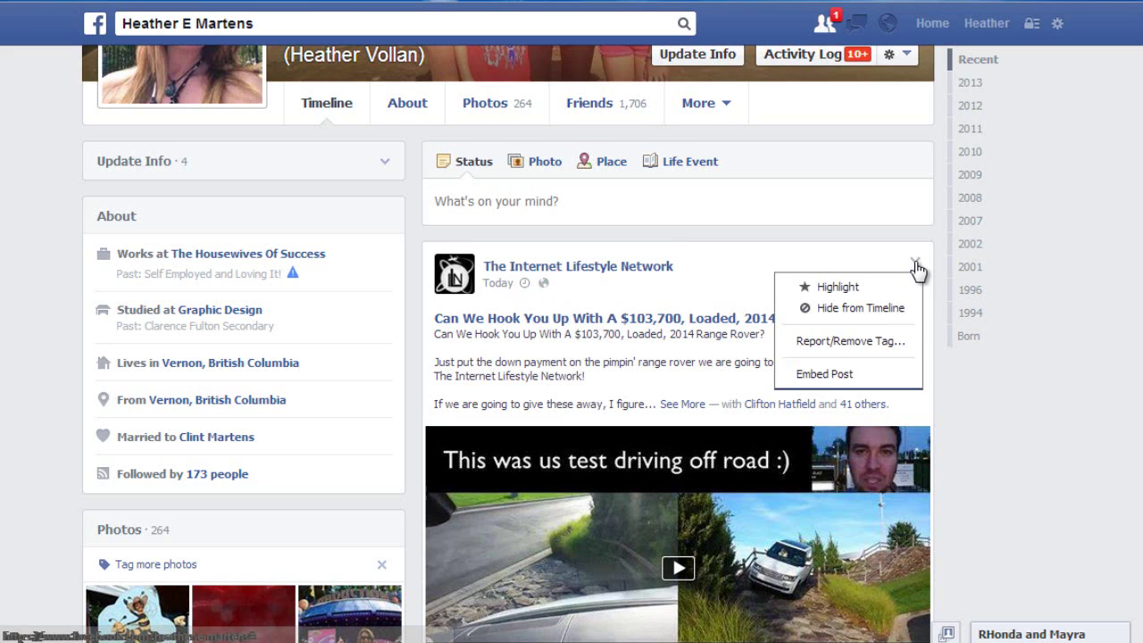
pyautogui.click(870, 254)
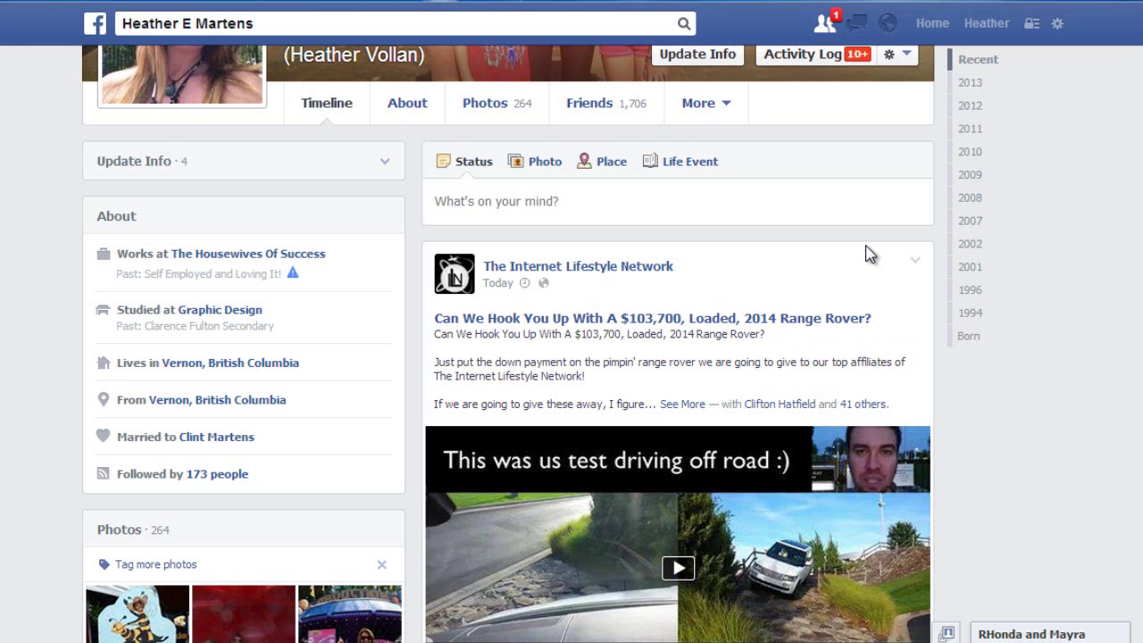
pyautogui.scroll(3, 1080, 328)
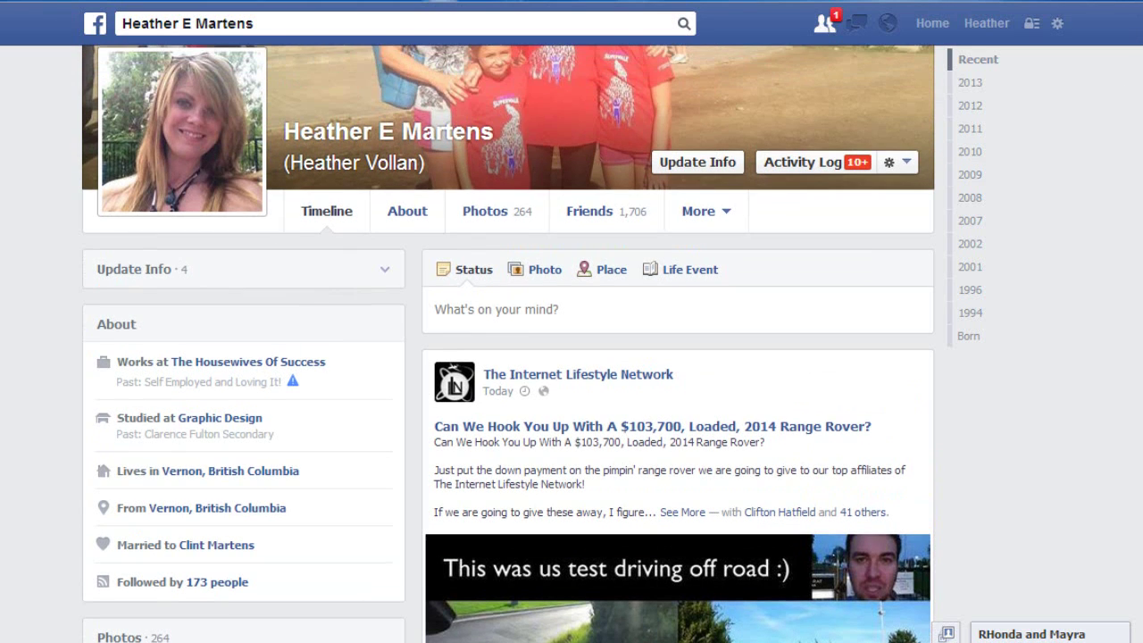